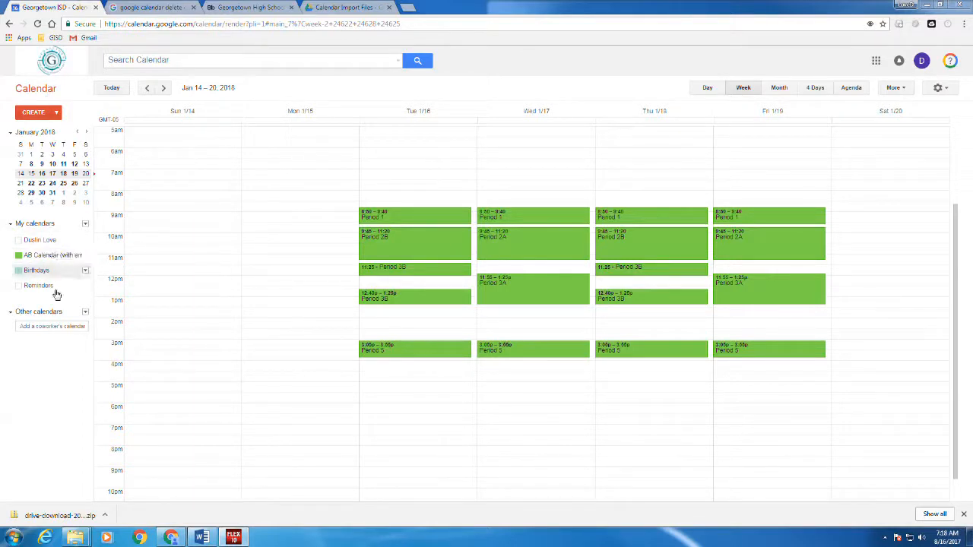
Hide and show AB Calendar (with error) to check which events in the week belong to it.
click(27, 258)
click(26, 258)
click(37, 257)
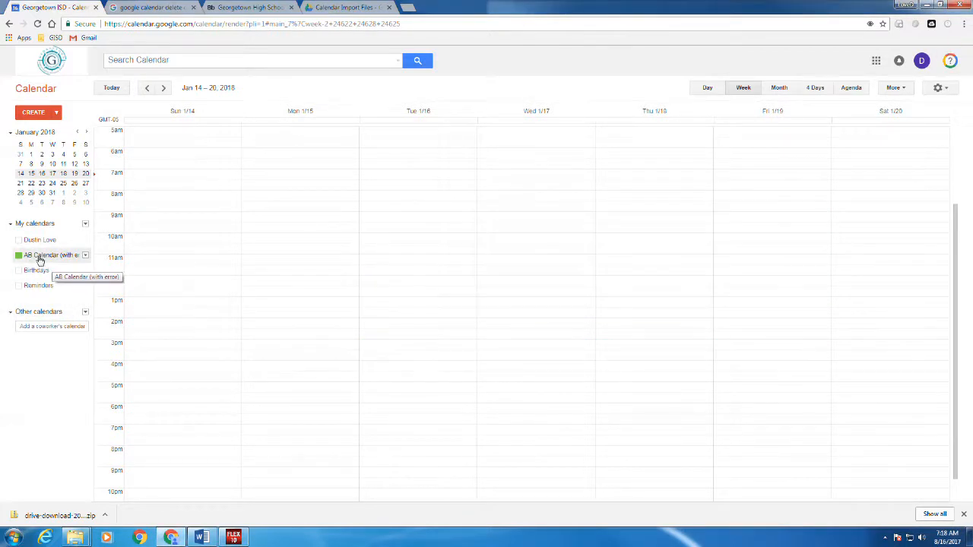
click(40, 256)
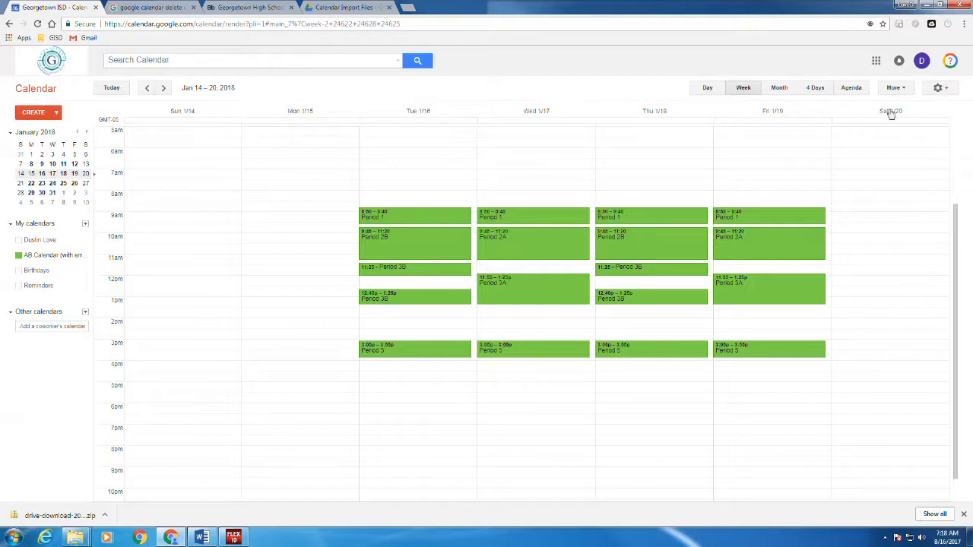
Create a new calendar named "AB Calendar 2" from the calendar settings.
click(938, 89)
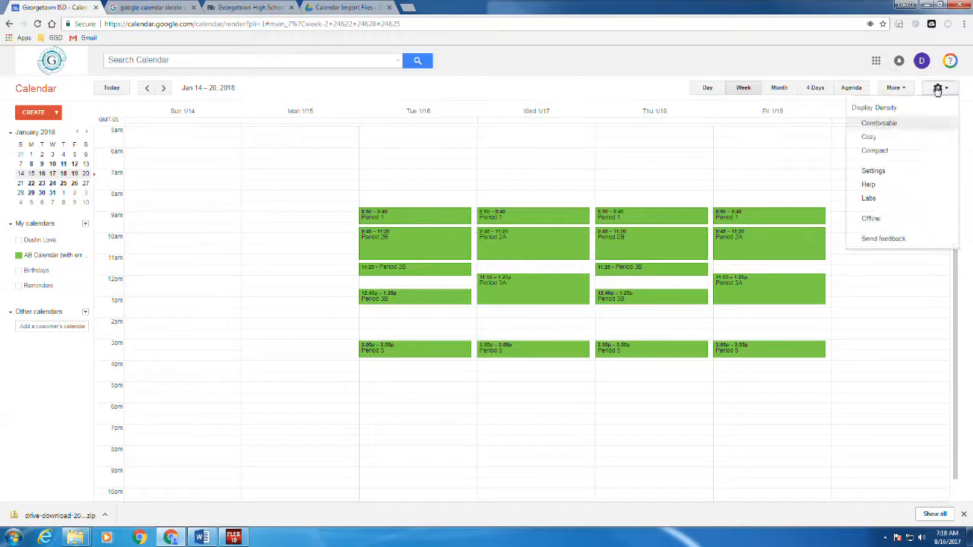
click(876, 172)
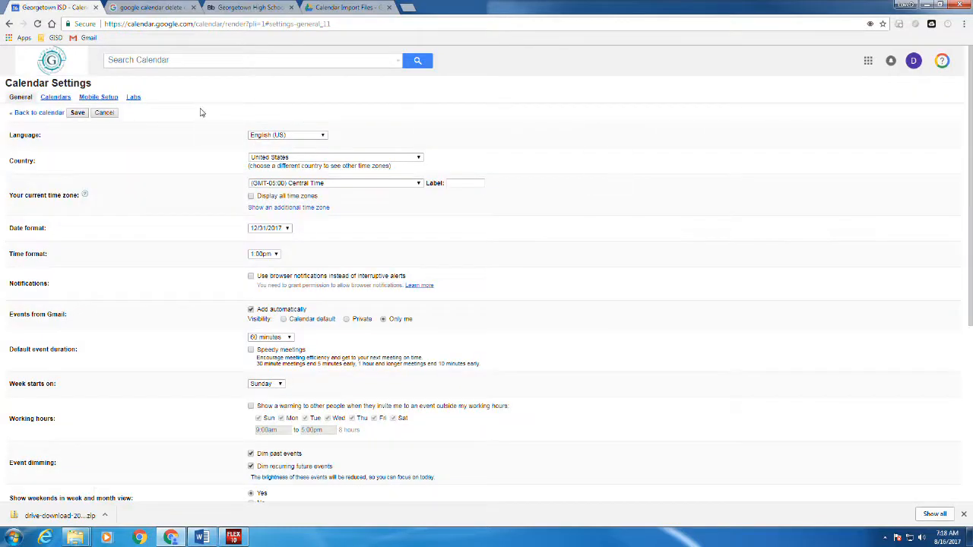
click(51, 101)
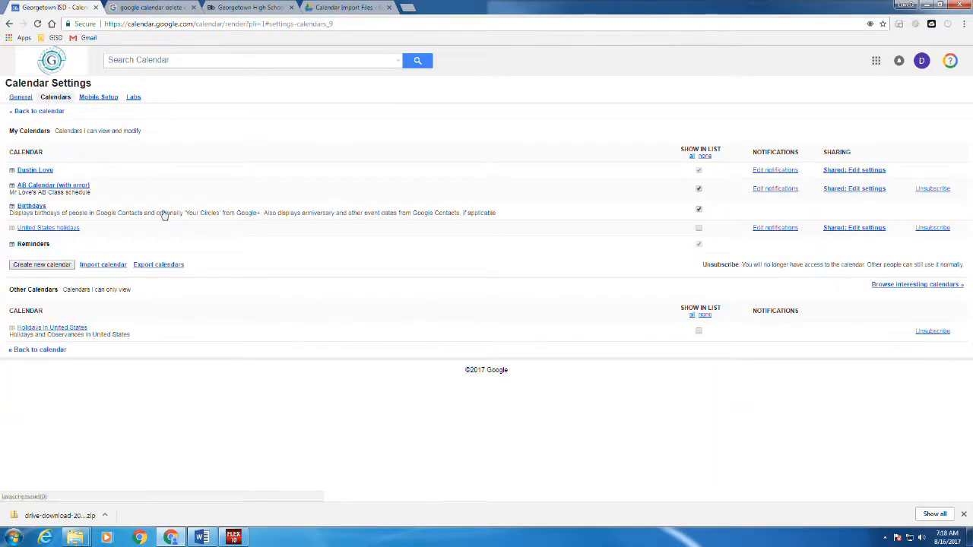
click(43, 265)
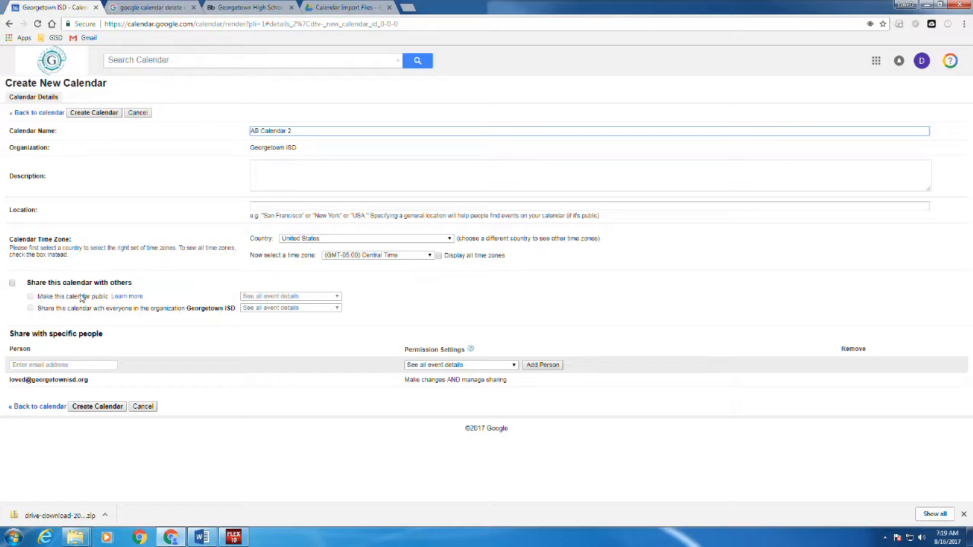
click(93, 408)
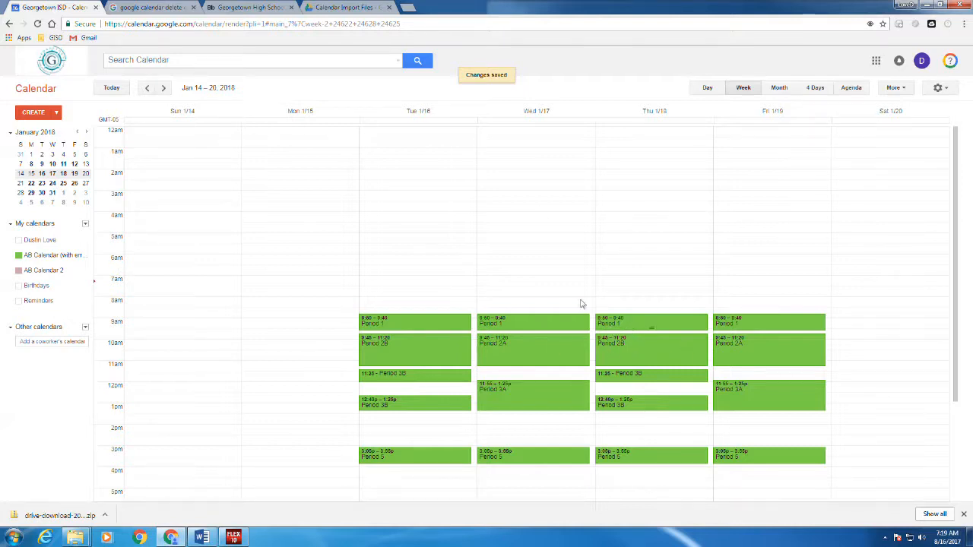
Delete the Period 1 event on Tuesday, January 16, from AB Calendar (with error).
scroll(580, 304, down, 3)
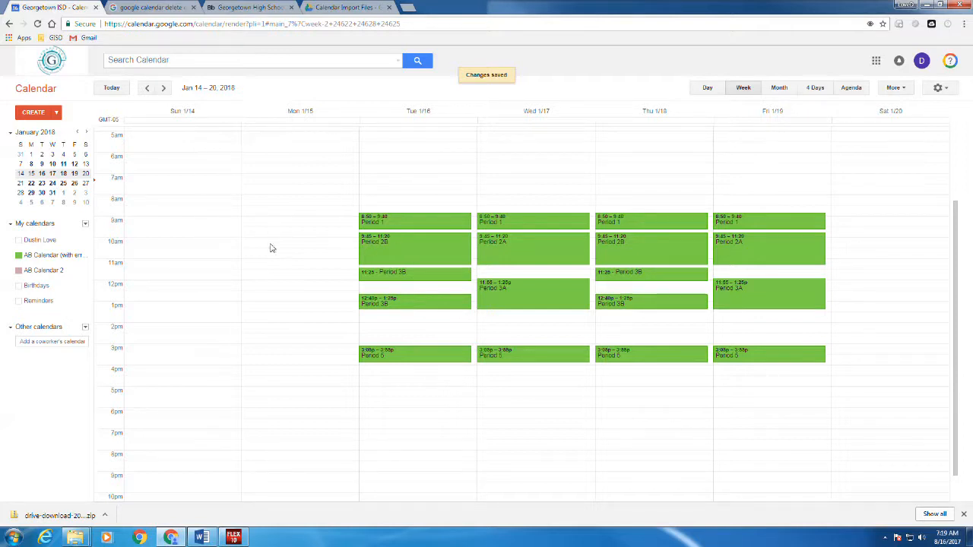
click(41, 240)
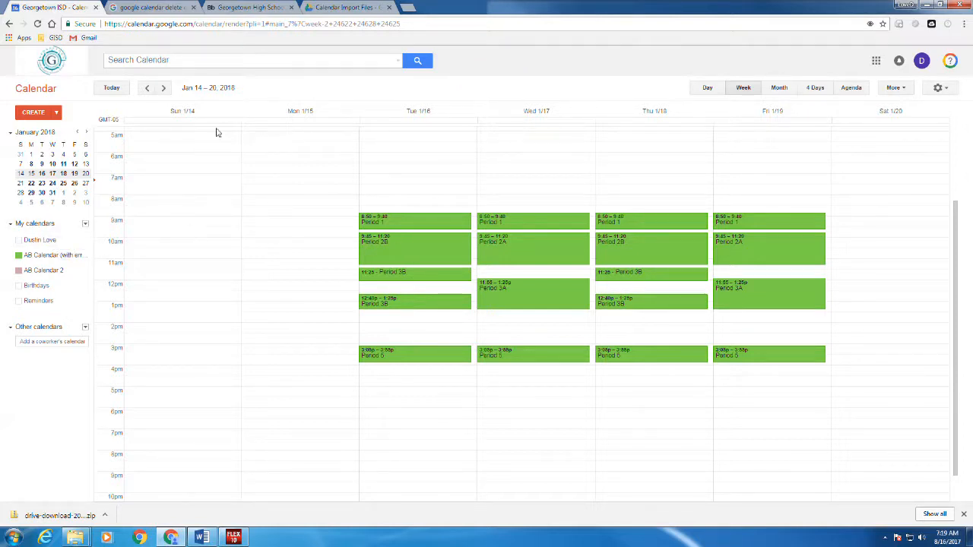
right_click(438, 226)
click(435, 224)
click(432, 223)
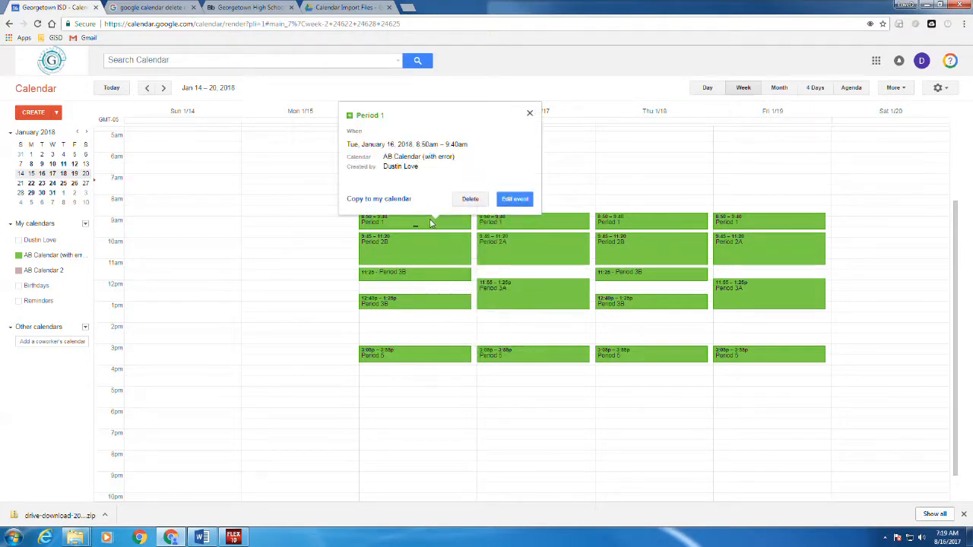
click(470, 200)
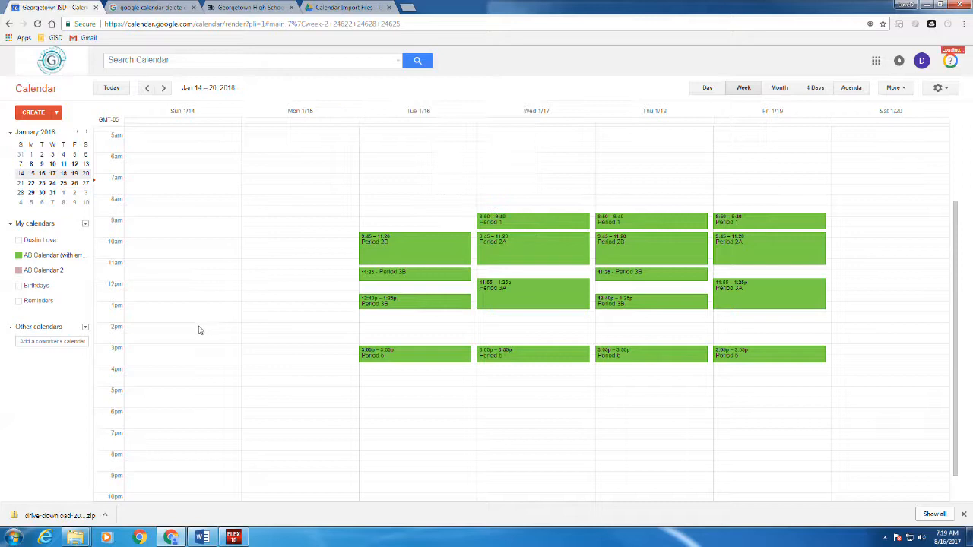
Delete the Period 2B event on Tuesday, January 16, and the Period 2A event on Wednesday, January 17.
click(418, 254)
click(450, 230)
click(534, 257)
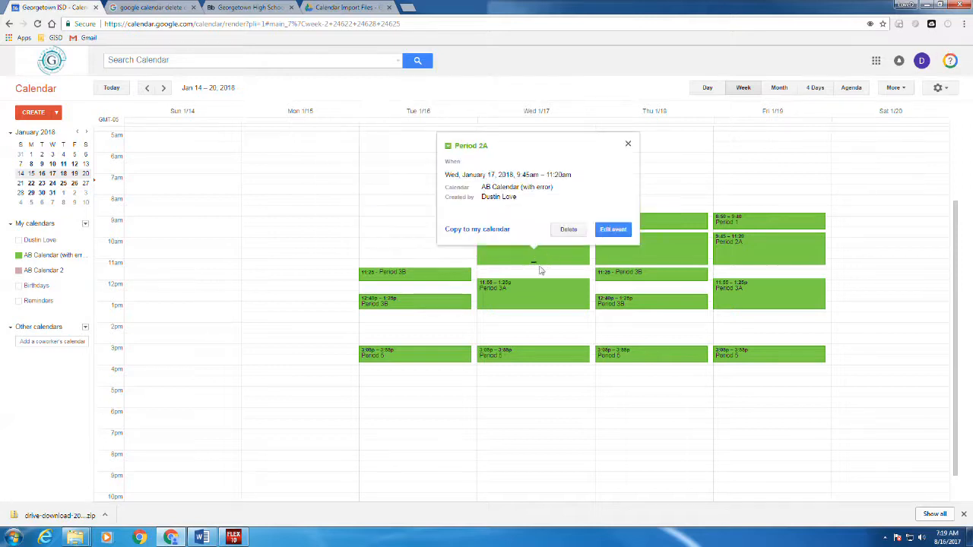
click(568, 230)
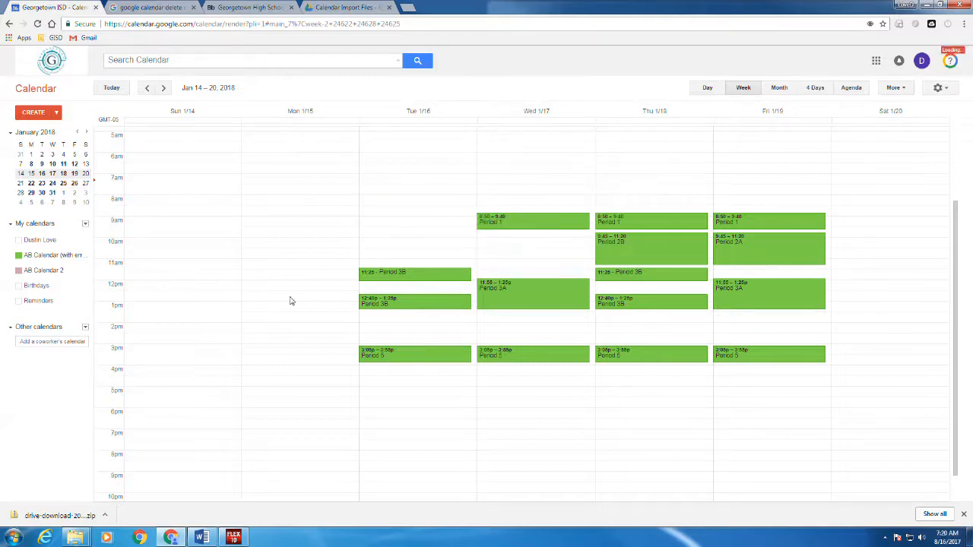
Show the events as an agenda with all details expanded, with AB Calendar (with error) displayed.
click(851, 89)
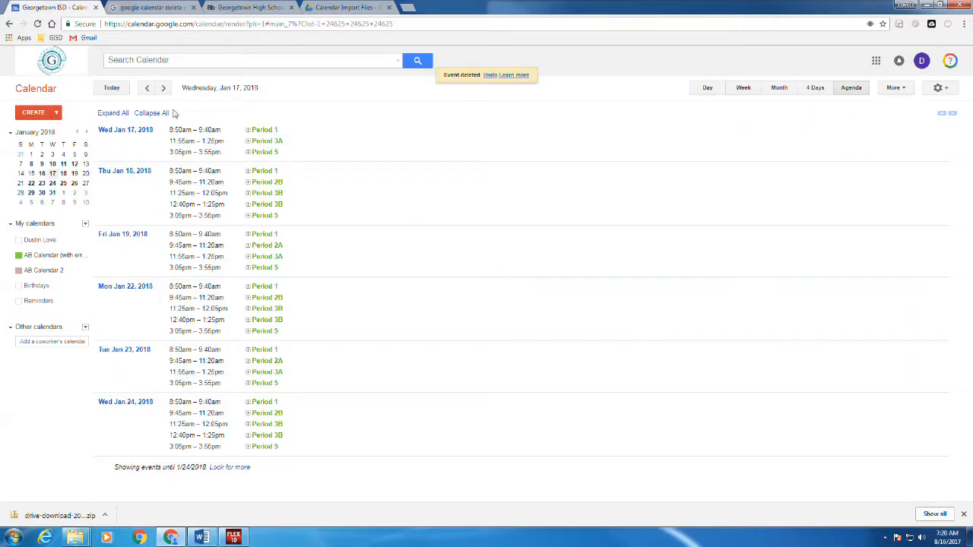
click(113, 113)
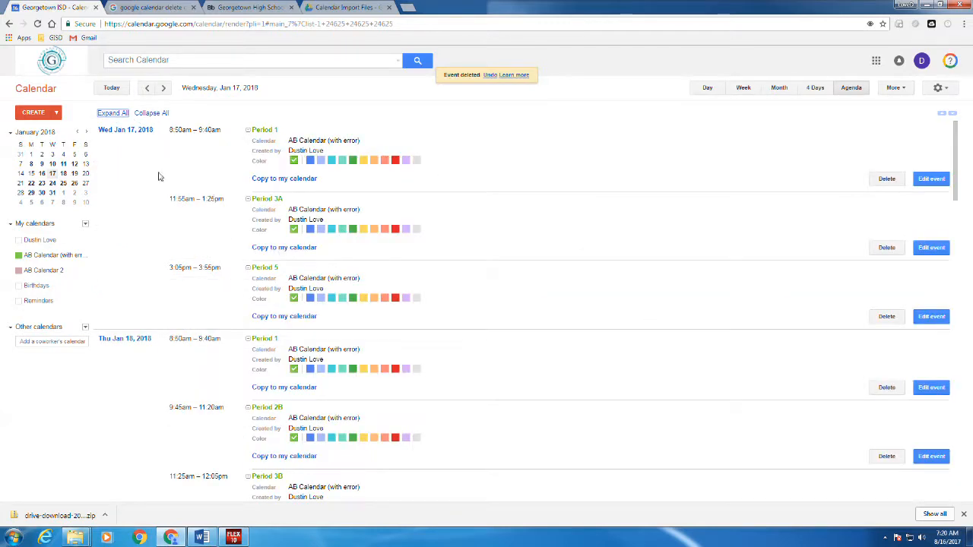
click(47, 259)
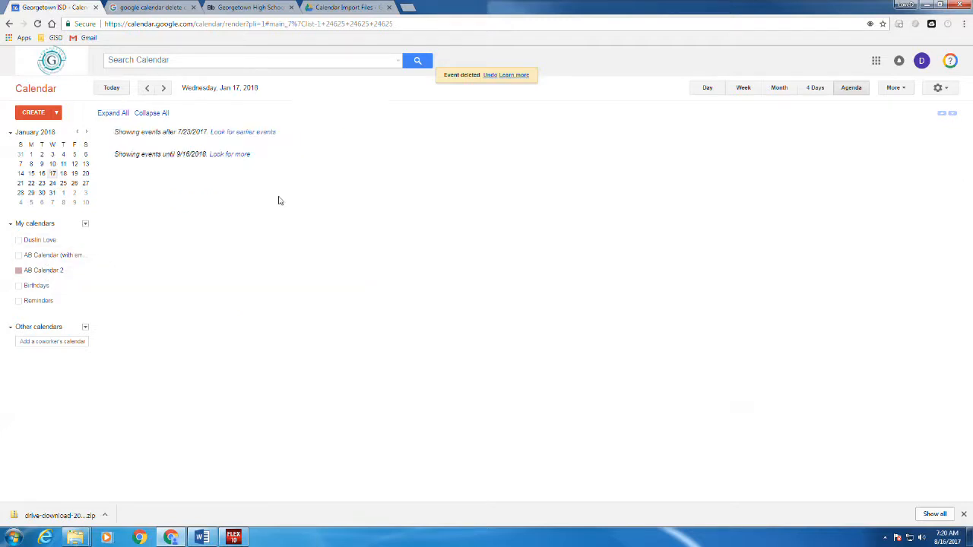
click(50, 257)
click(113, 112)
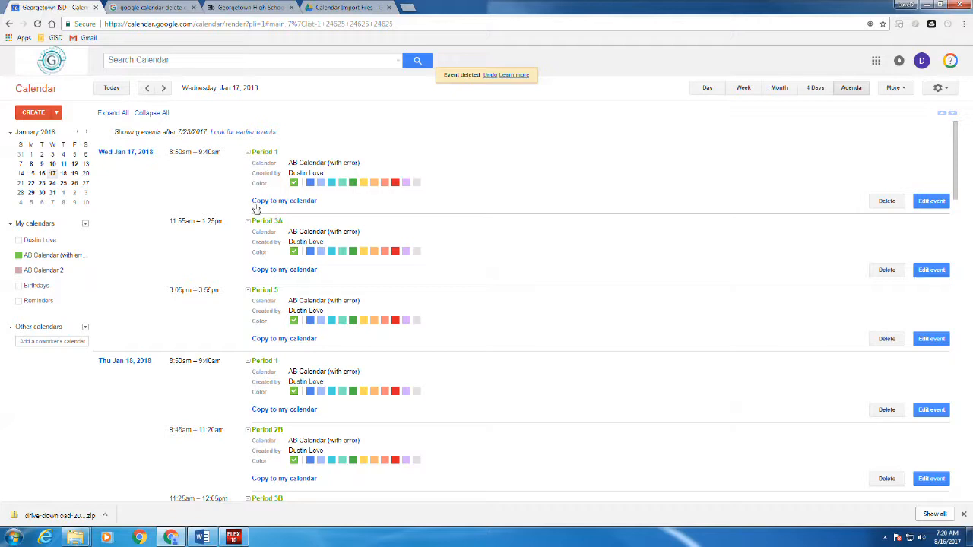
Delete the seven earliest events in the agenda, starting with Period 1 on January 17, and review the weeks of January 14–20 and 21–27.
click(887, 201)
click(887, 201)
click(887, 202)
click(886, 203)
click(887, 202)
click(887, 202)
click(887, 202)
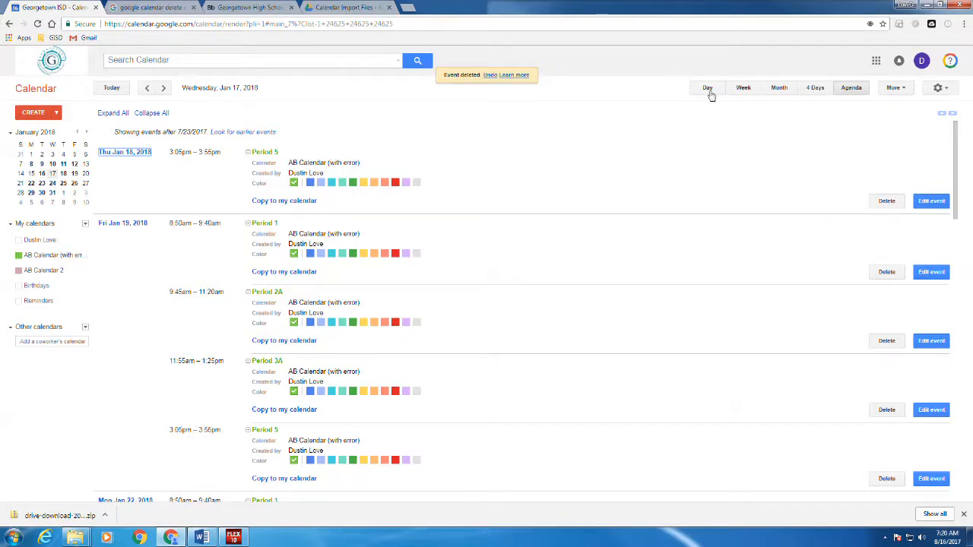
click(744, 89)
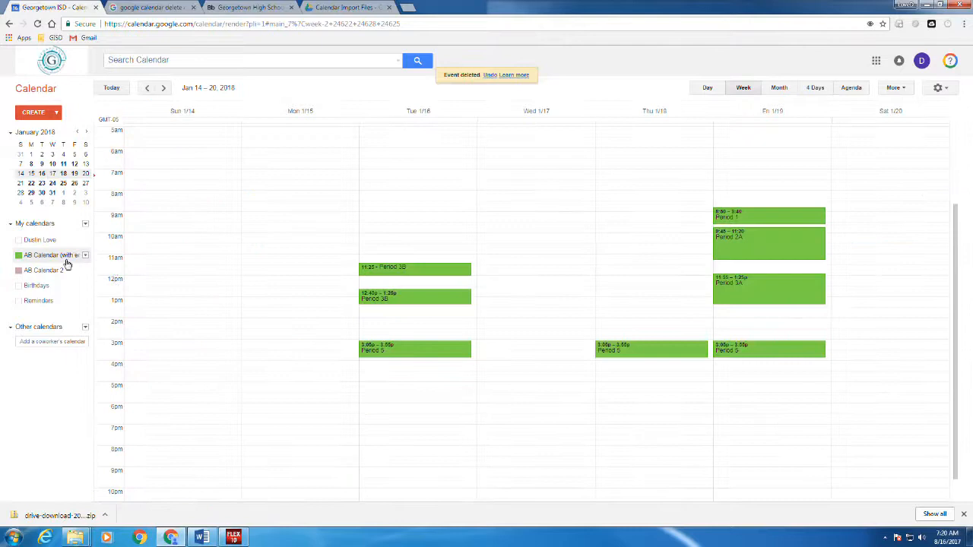
click(163, 88)
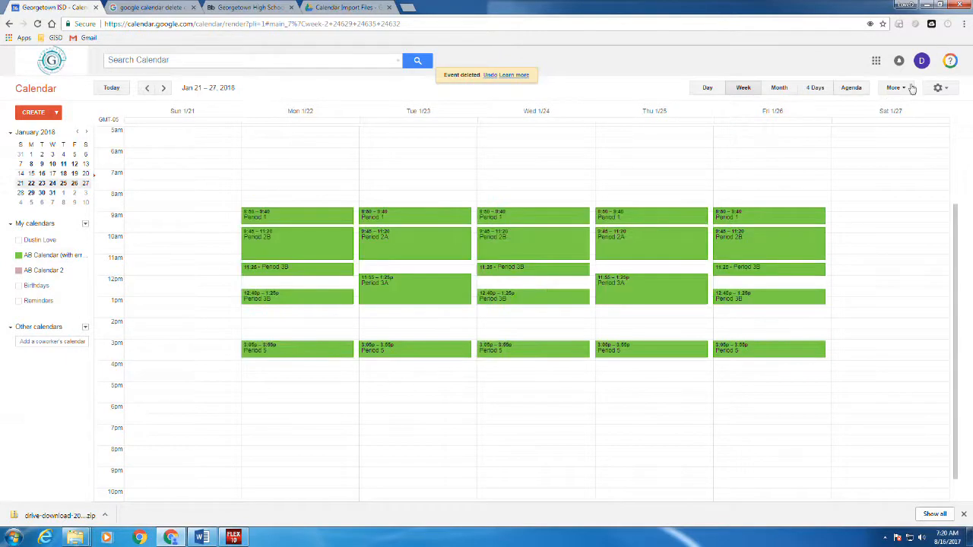
Permanently delete AB Calendar (with error) for everyone from its calendar details, confirming the deletion.
click(941, 89)
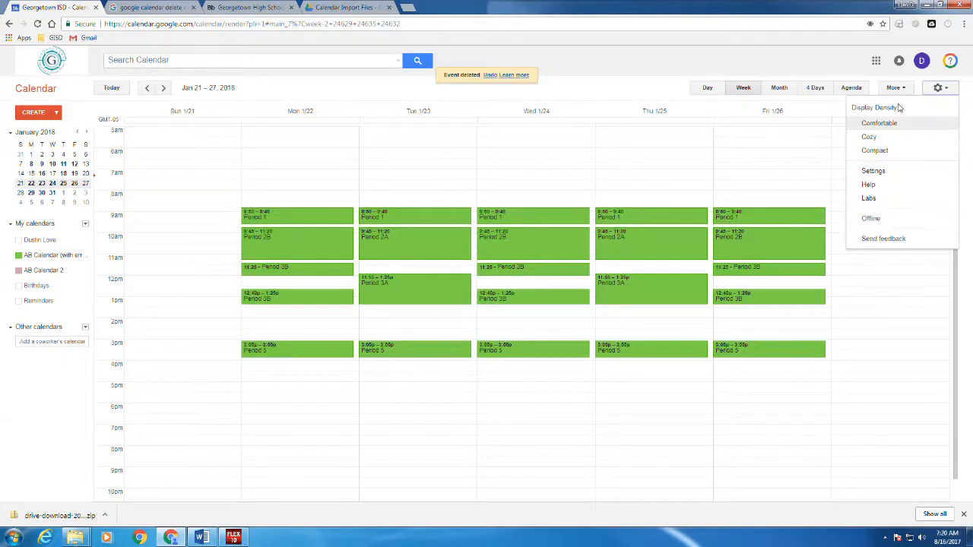
click(874, 171)
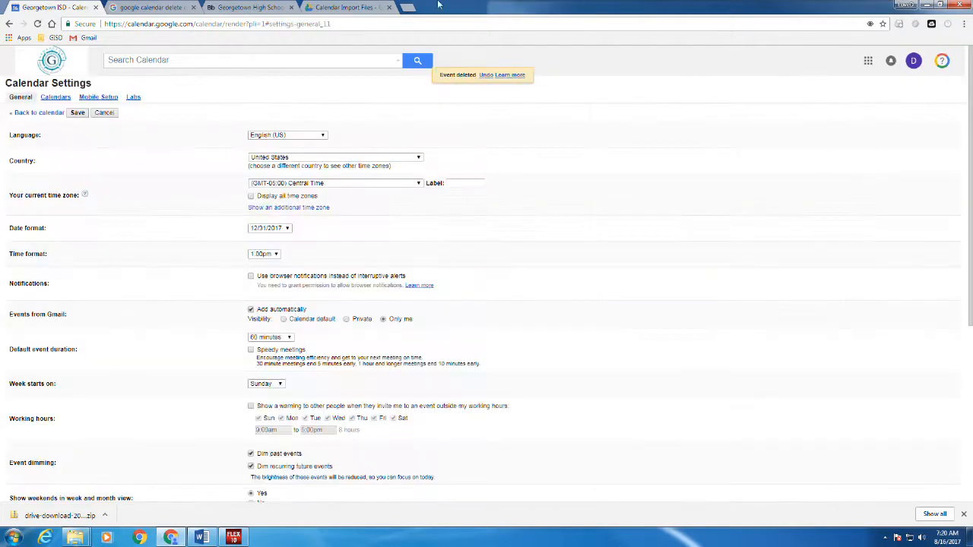
click(56, 98)
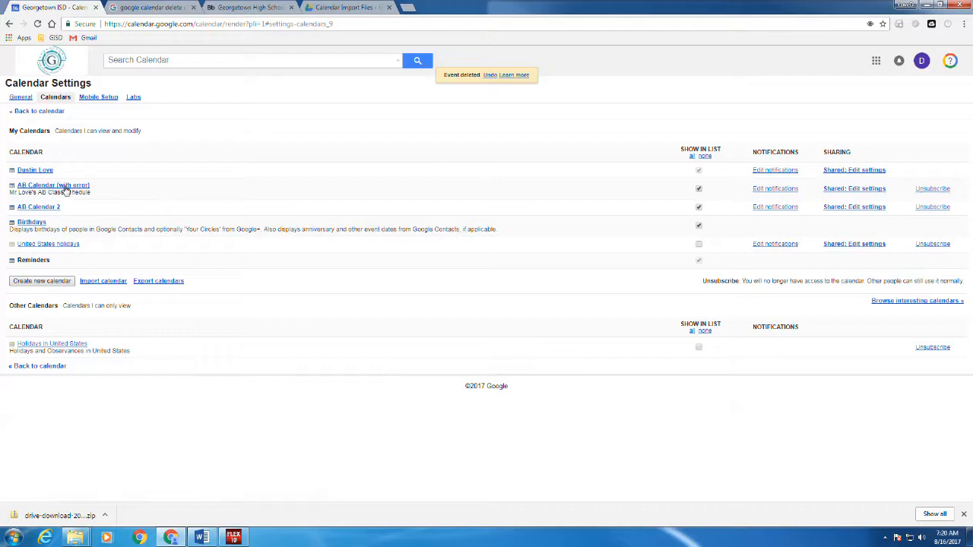
click(41, 187)
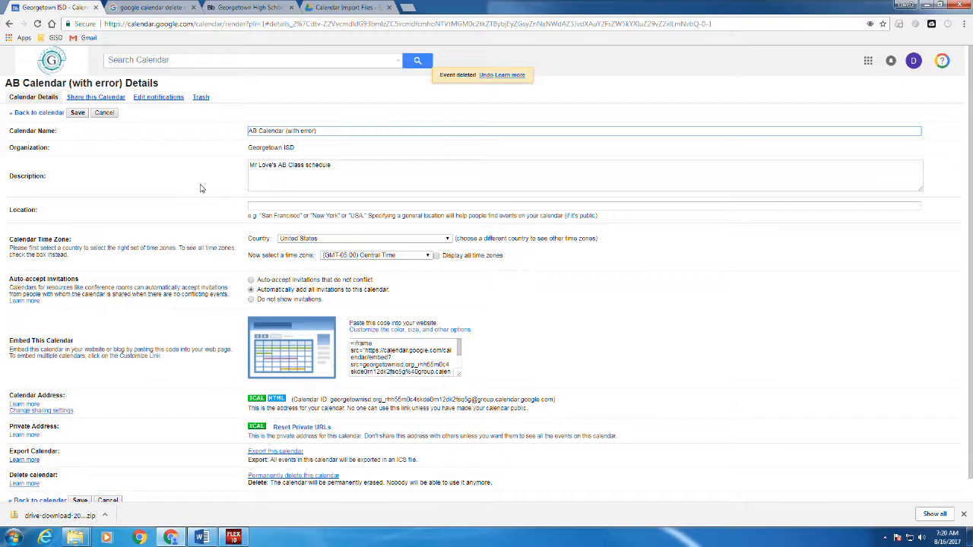
scroll(201, 189, down, 1)
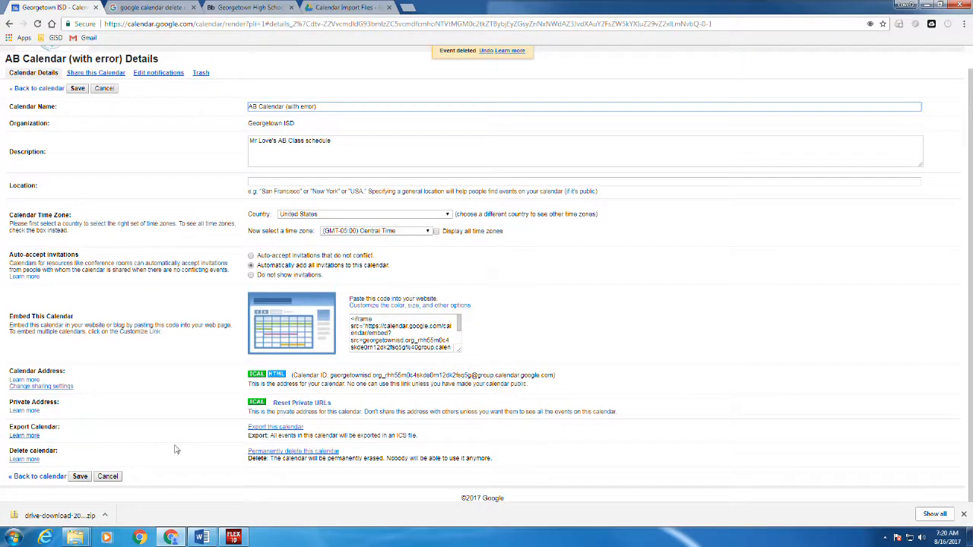
click(307, 453)
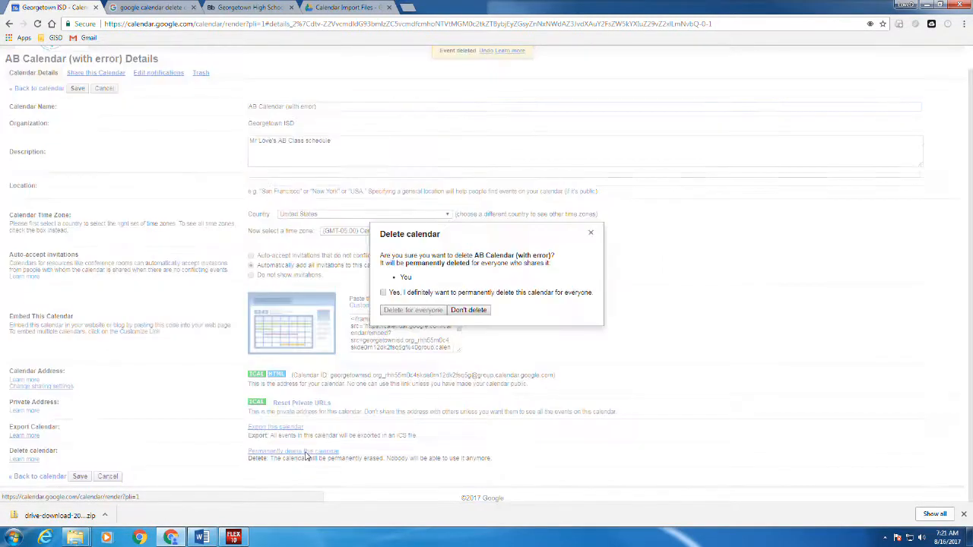
click(384, 293)
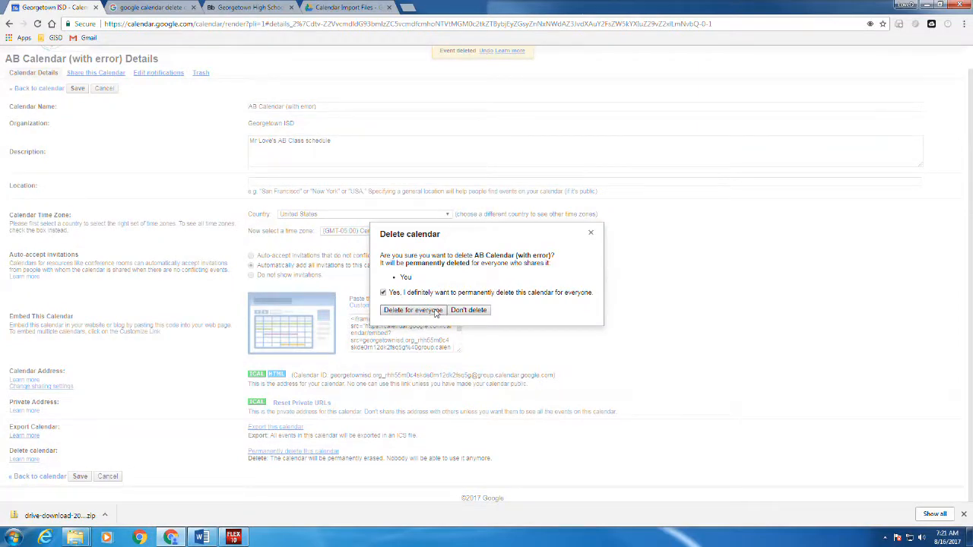
click(437, 313)
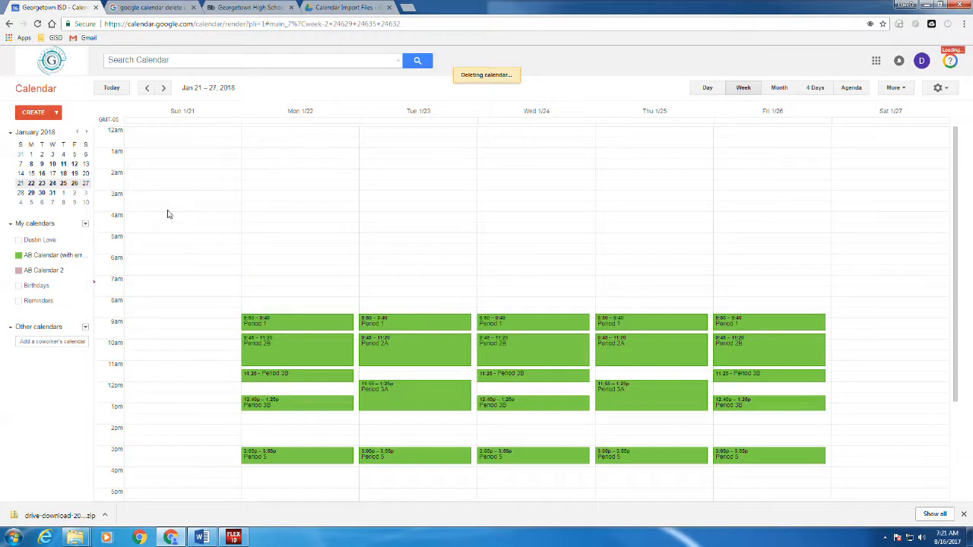